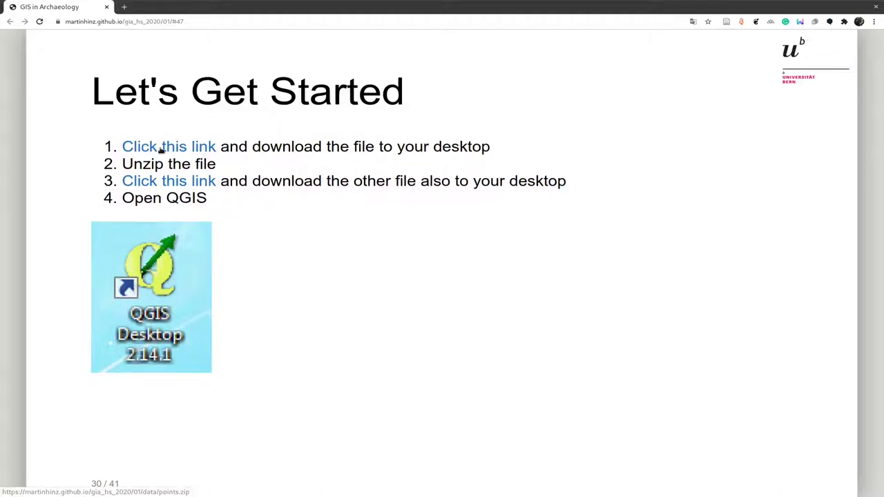
- Download points.zip and background.tiff from the two links on the slide
left_click(160, 148)
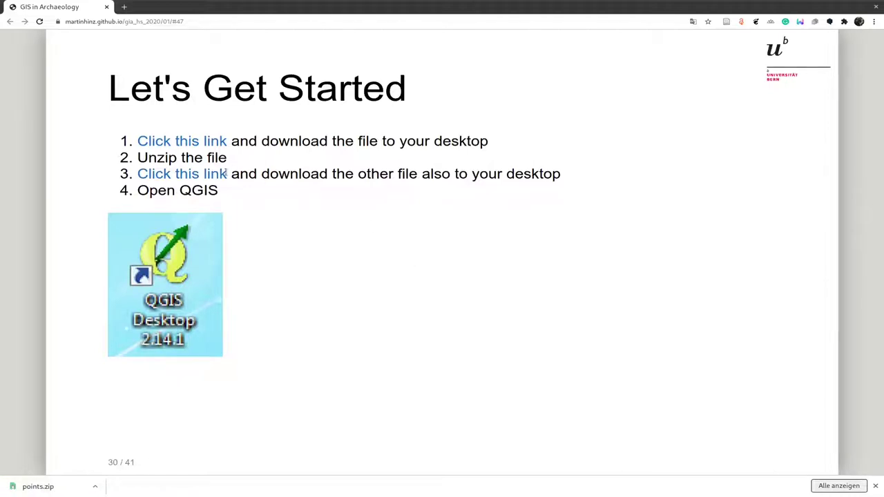
left_click(210, 174)
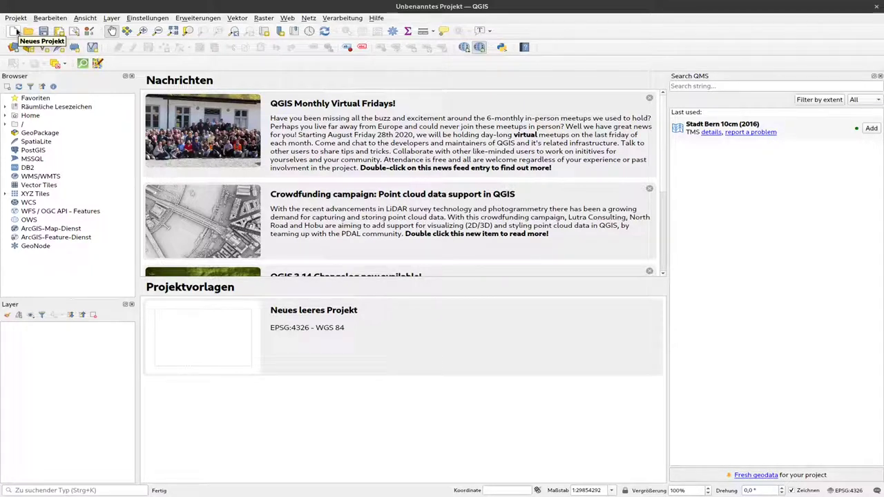
- Create a new empty QGIS project and open the Layer menu
left_click(14, 31)
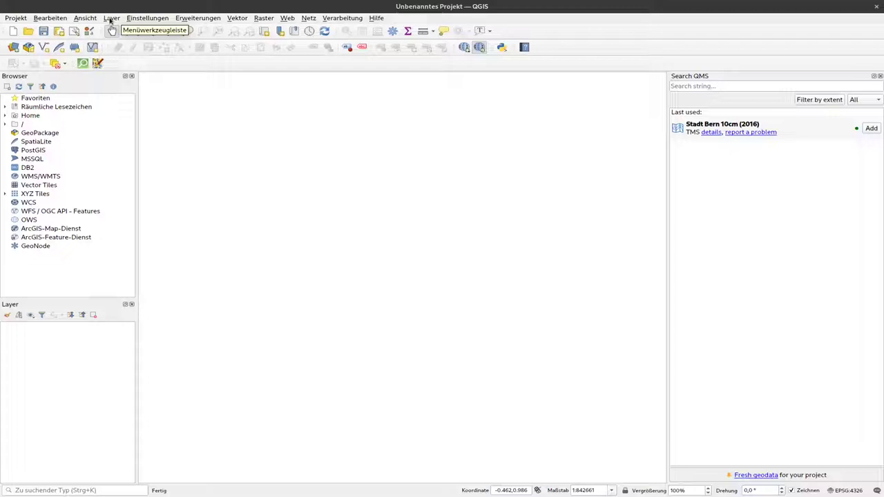
left_click(110, 19)
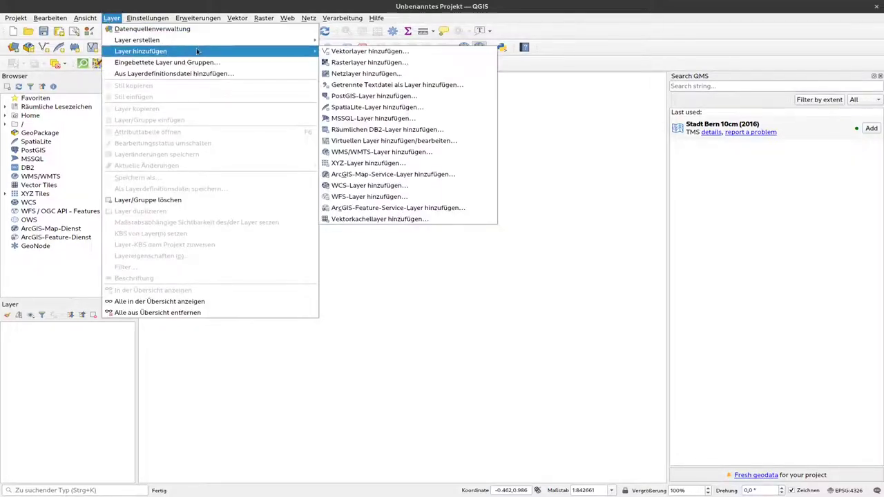
mouse_move(141, 51)
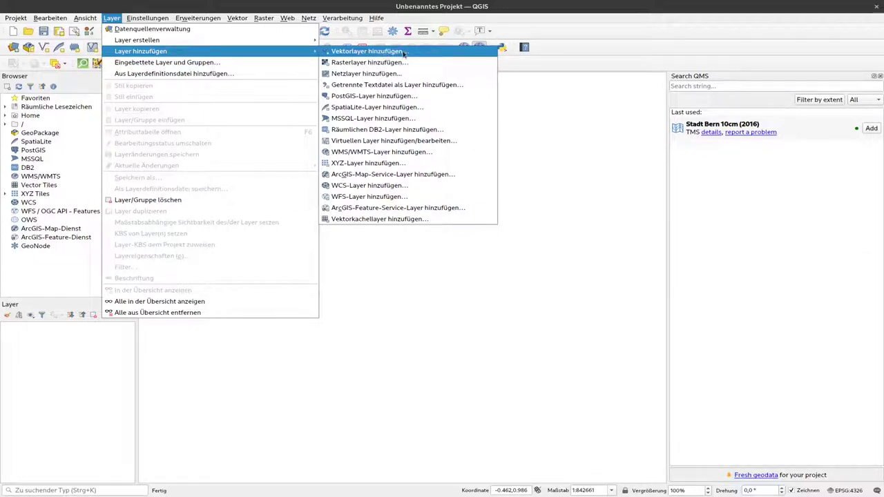
- Open Vektorlayer hinzufügen, glance at the Raster tab, then return to Vektor's dataset field
left_click(404, 53)
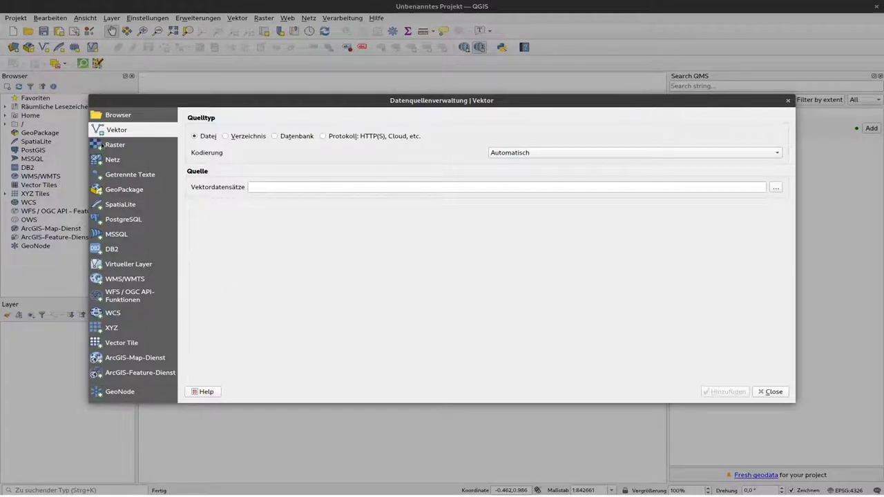
left_click(115, 146)
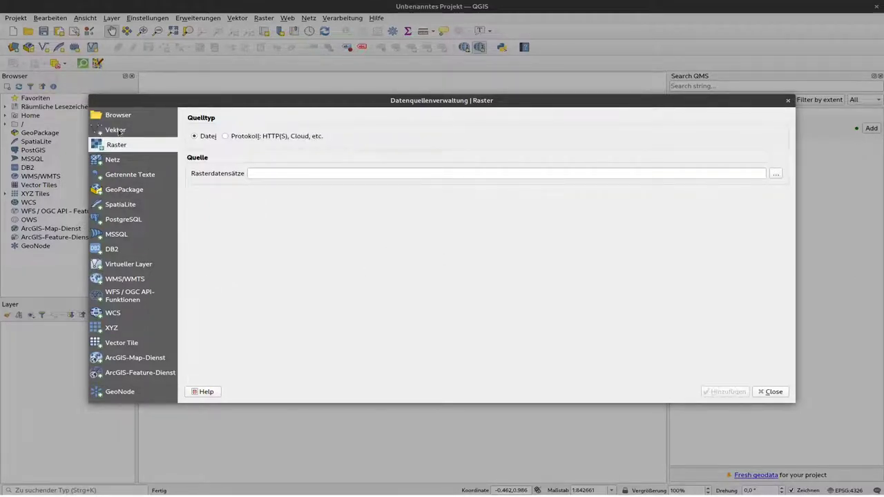
left_click(128, 133)
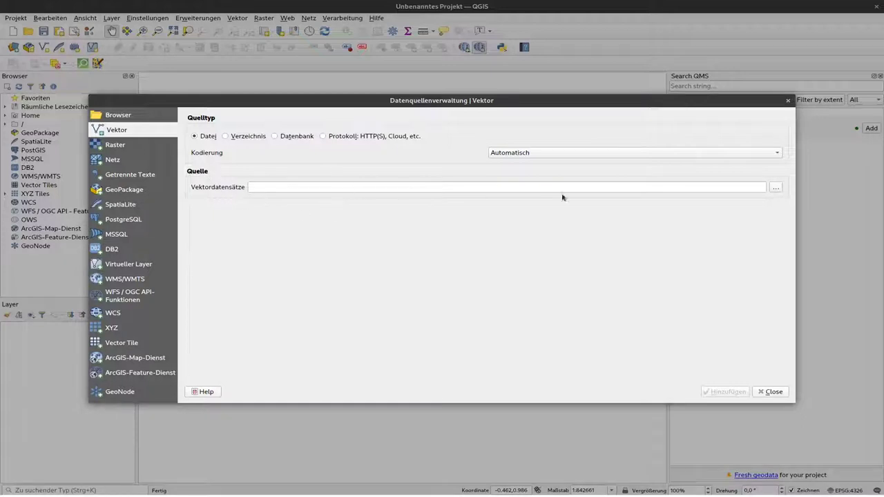
left_click(364, 186)
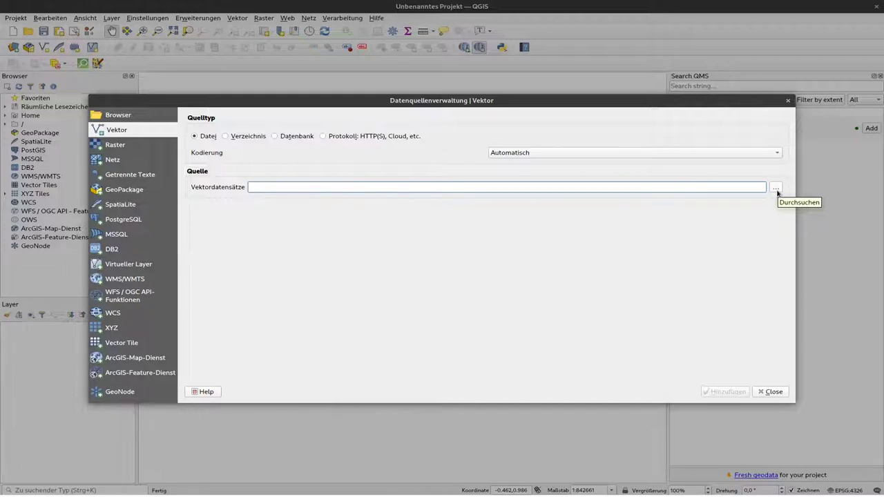
- Choose points.zip from Downloads as the vector source, add it, and close the manager
left_click(775, 189)
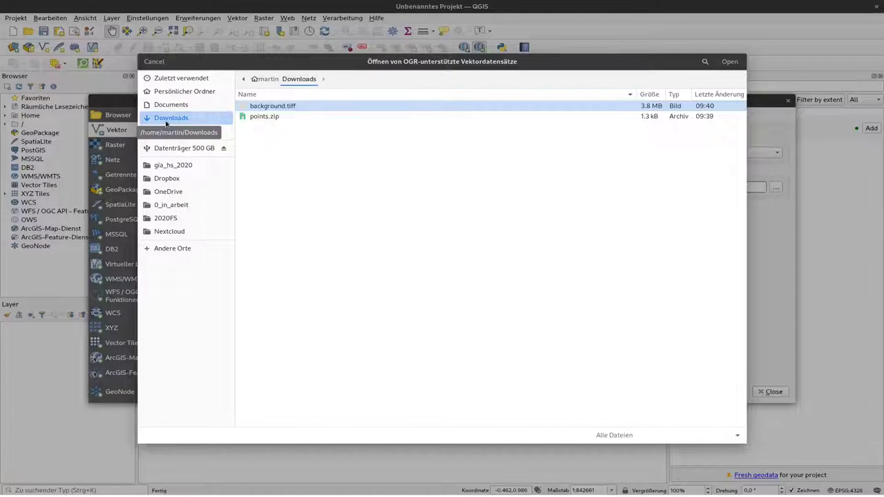
left_click(335, 120)
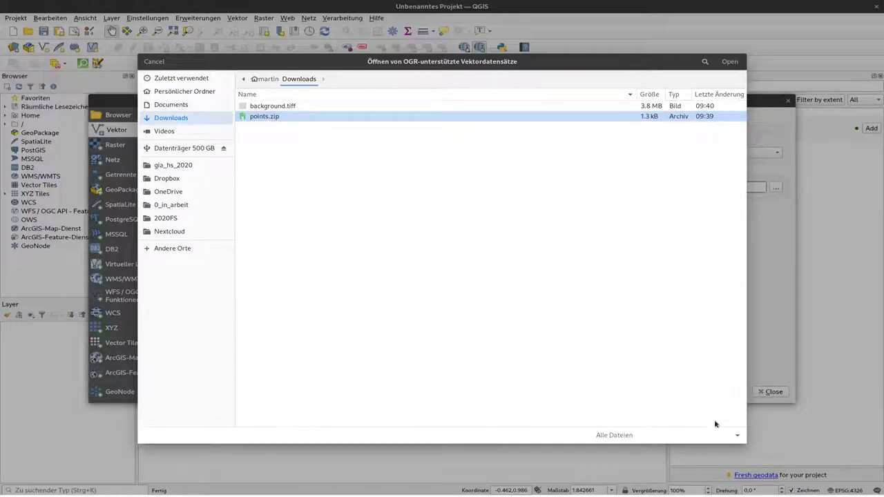
left_click(735, 62)
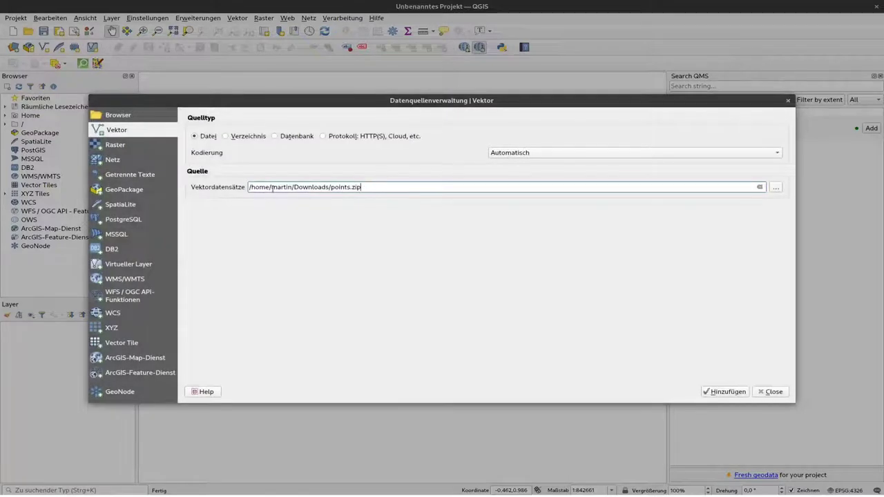
left_click(376, 191)
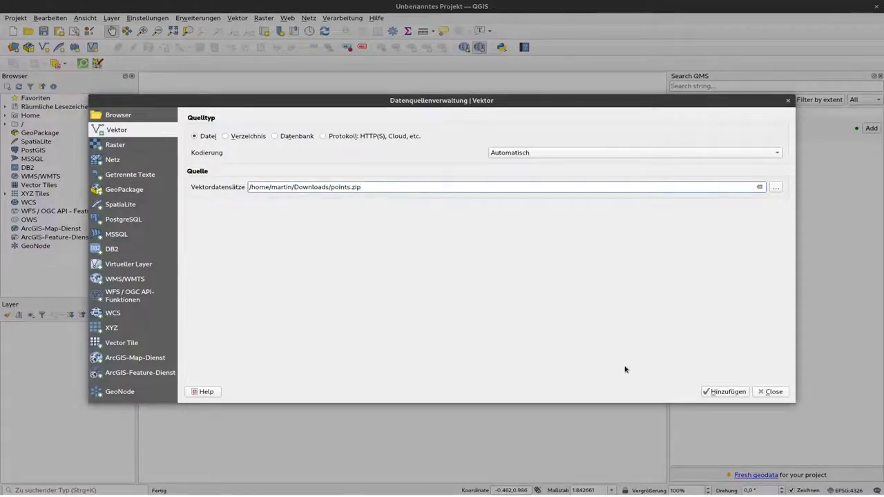
left_click(726, 391)
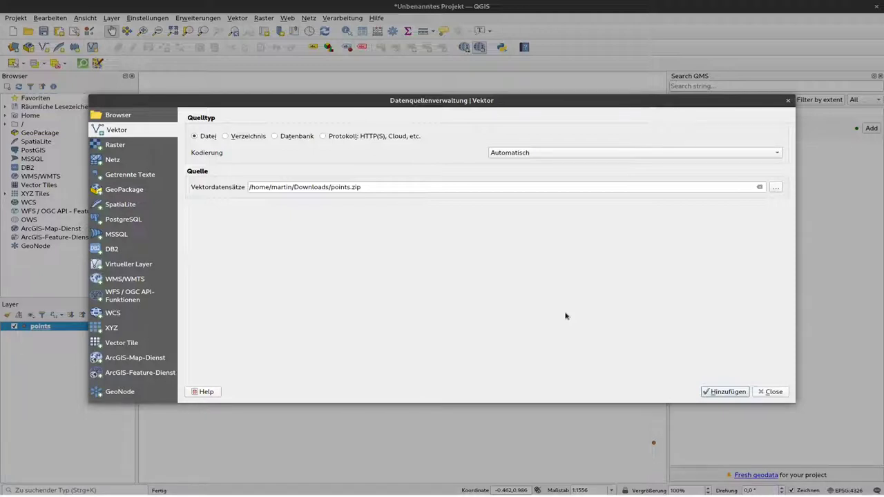
left_click(772, 391)
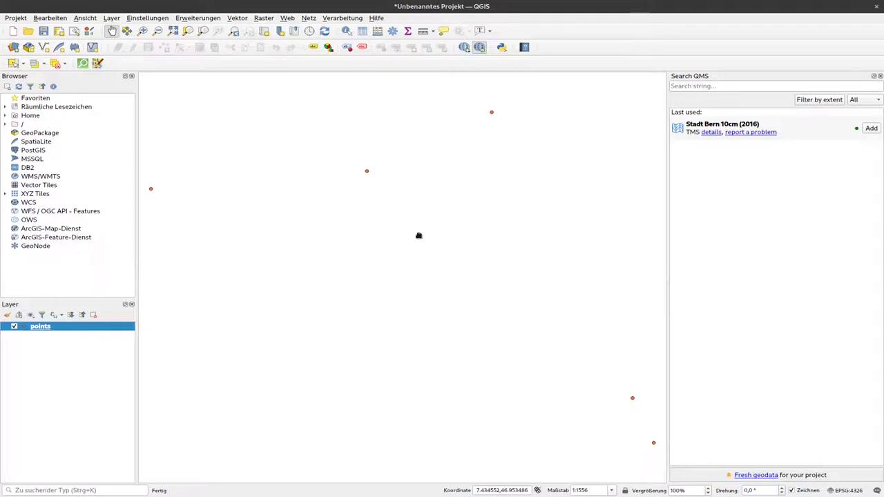
- Choose Layer > Layer hinzufügen > Rasterlayer hinzufügen
left_click(113, 19)
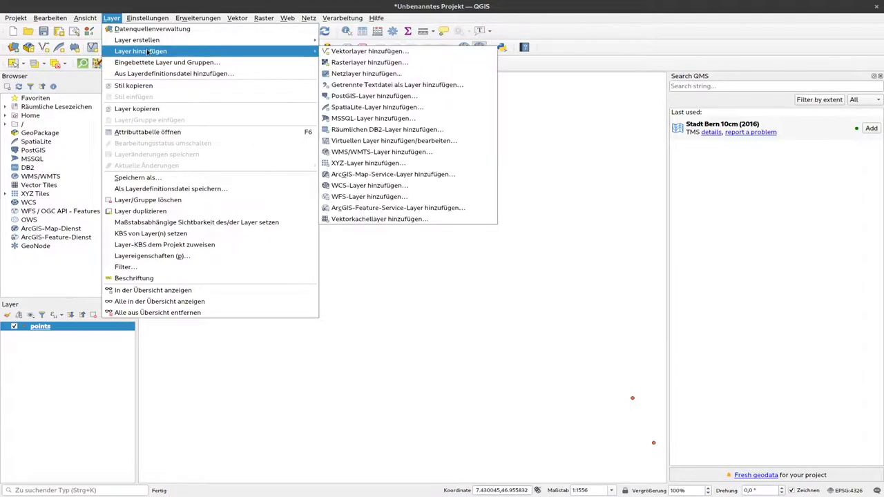
mouse_move(141, 51)
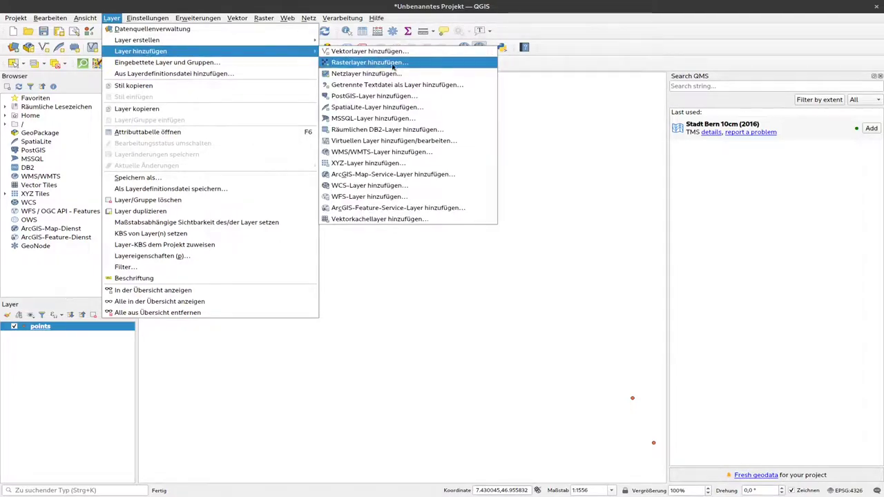
left_click(393, 63)
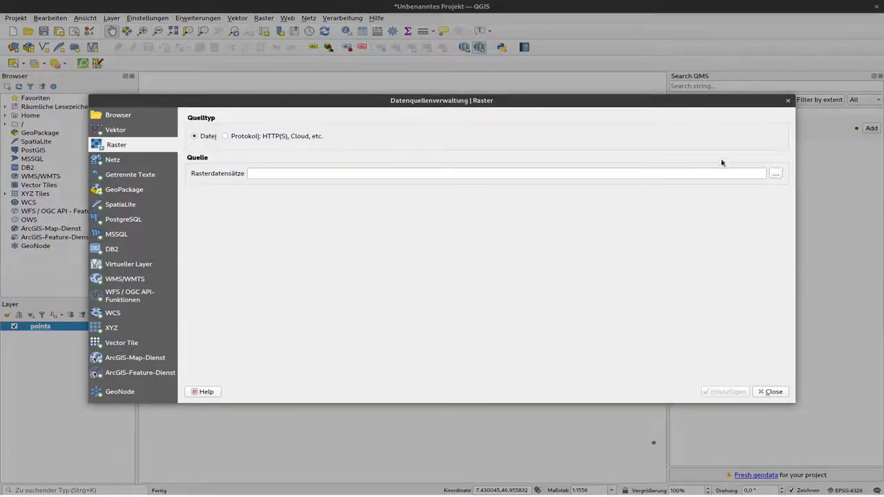
- Choose background.tiff from Downloads as the raster source, add it, and close the manager
left_click(775, 174)
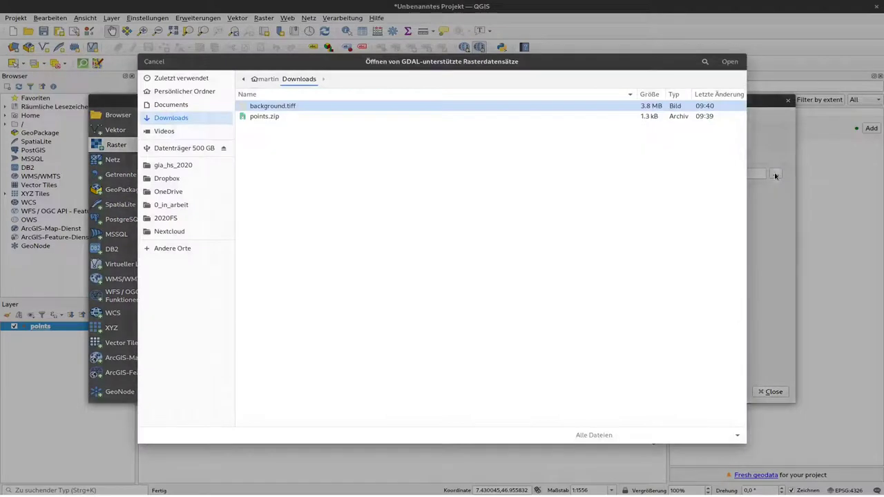
left_click(289, 107)
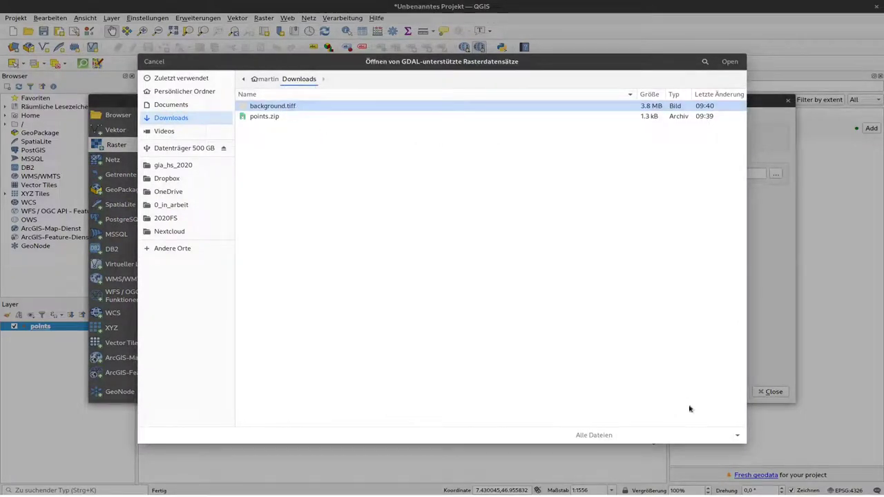
left_click(729, 61)
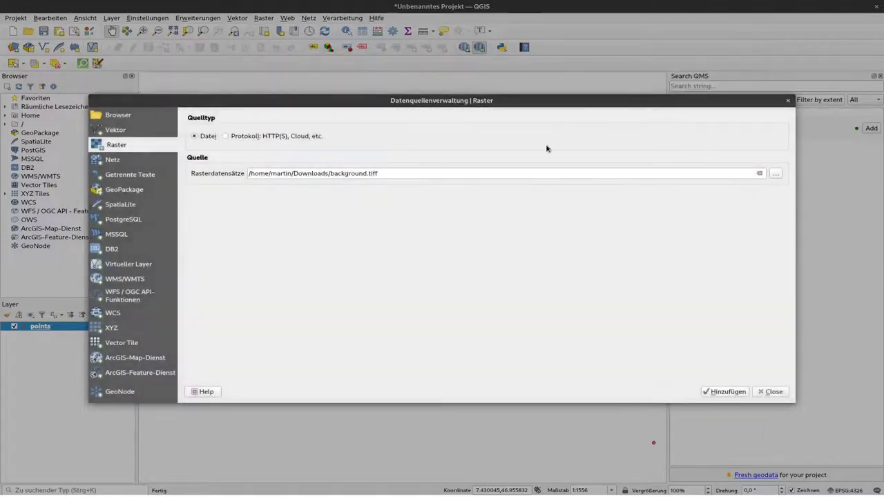
left_click(729, 392)
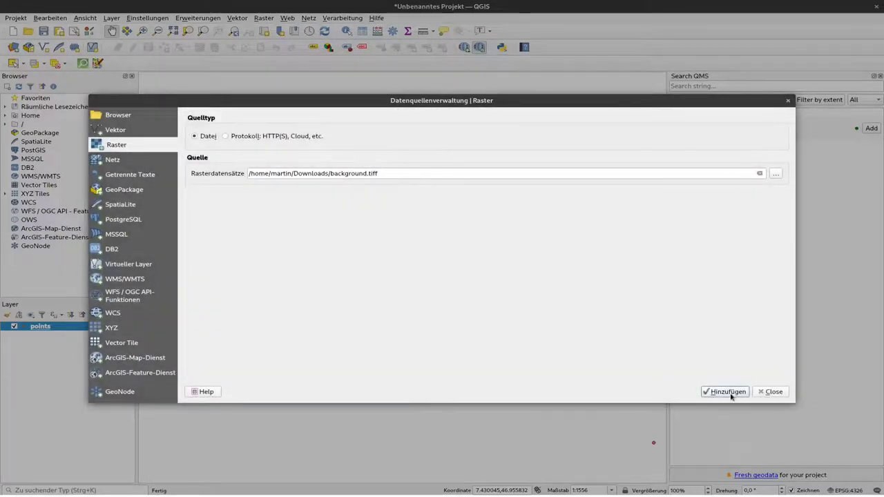
left_click(770, 392)
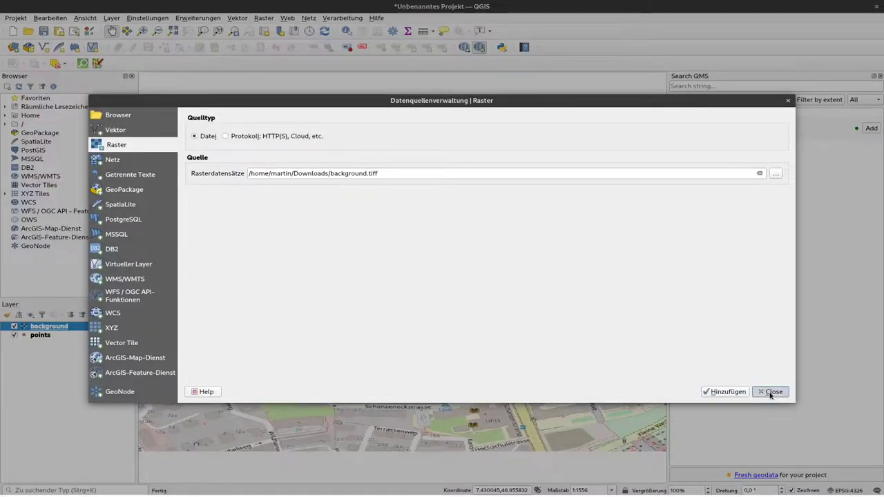
left_click(771, 392)
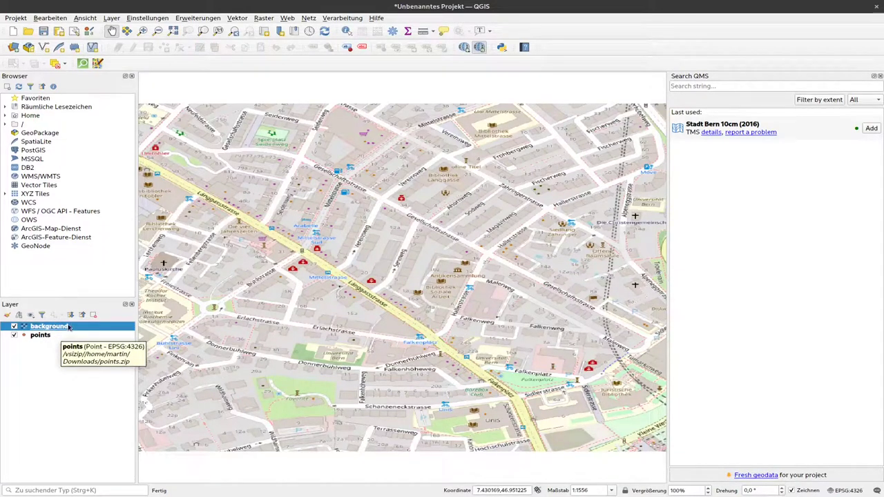
- Drag the background layer below points in the Layers panel
left_click_drag(69, 327, 74, 360)
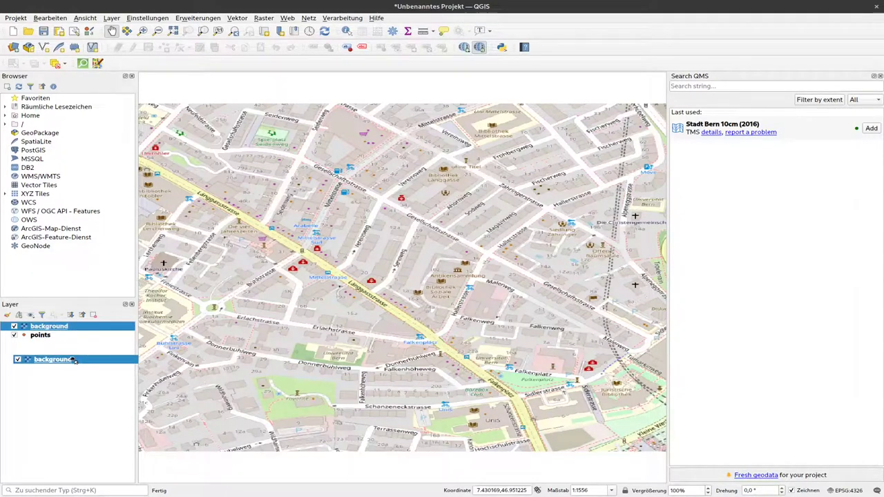
left_click_drag(74, 361, 73, 362)
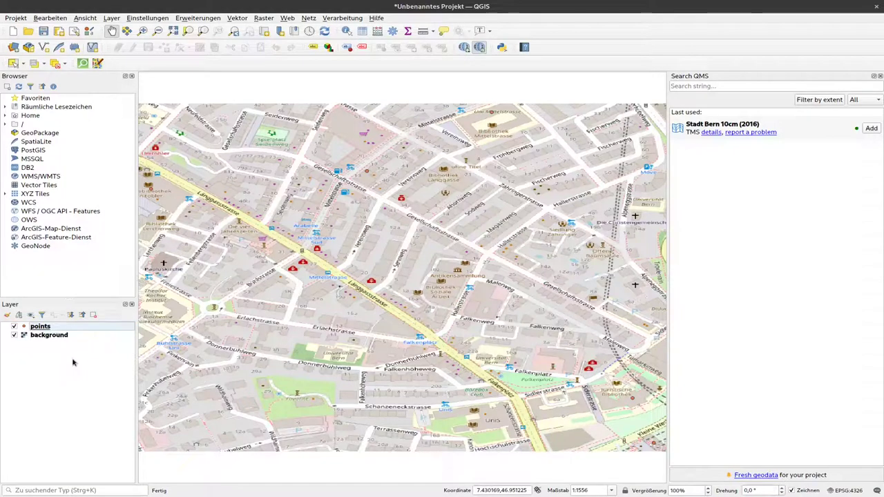